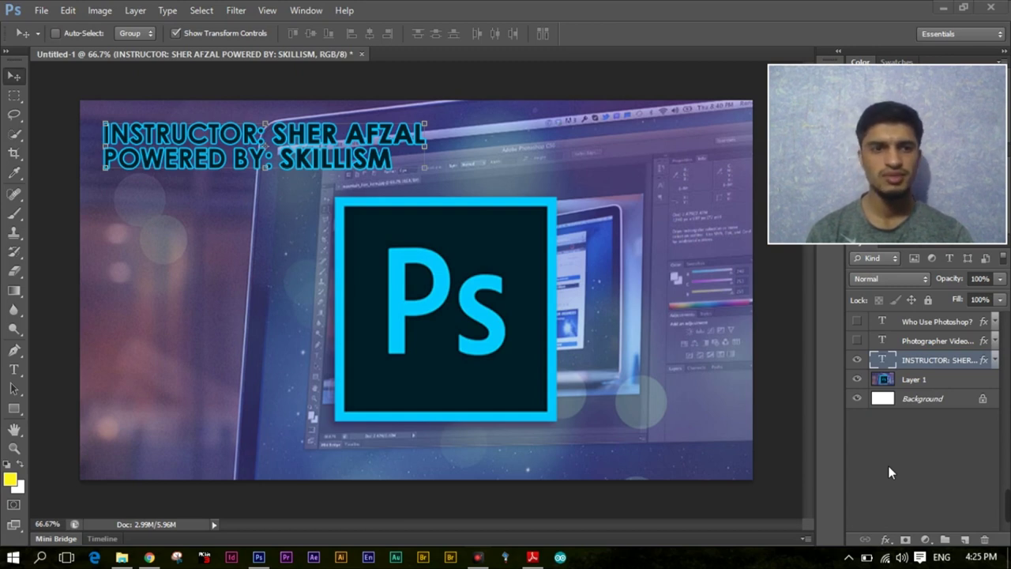
Hide the INSTRUCTOR layer and show the 'Who Use Photoshop?' heading and user-type list layers
click(858, 361)
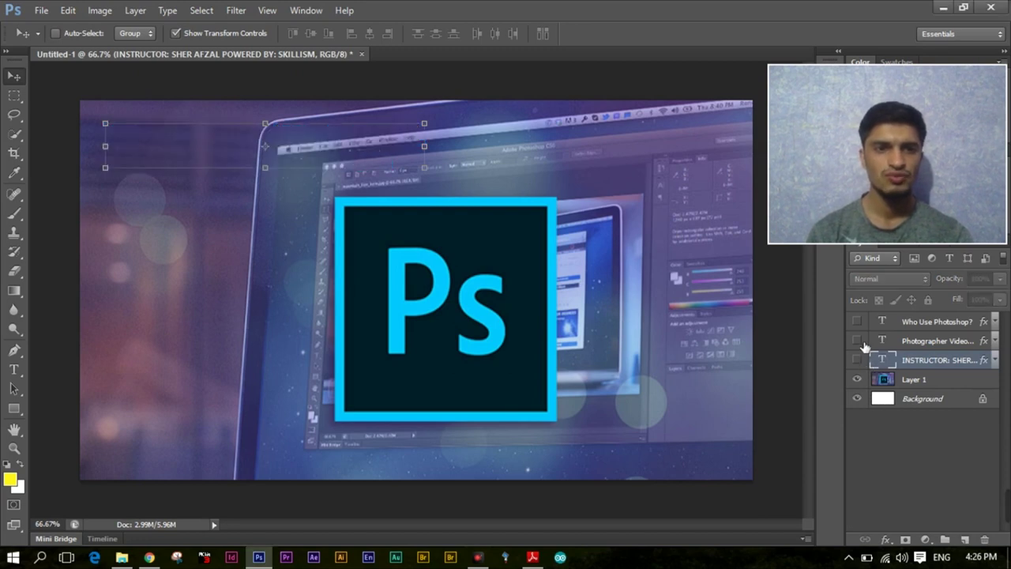
click(857, 323)
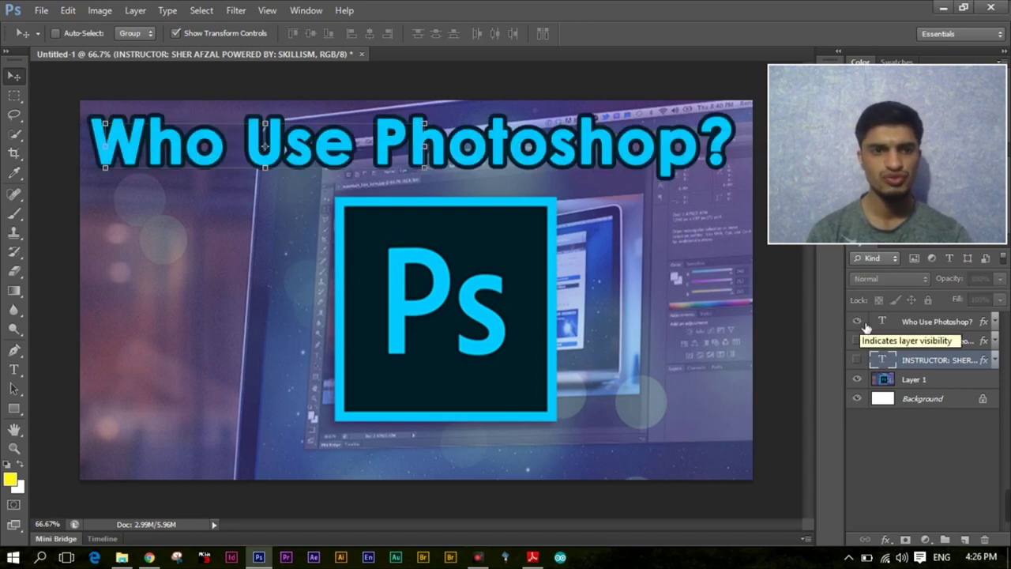
click(857, 341)
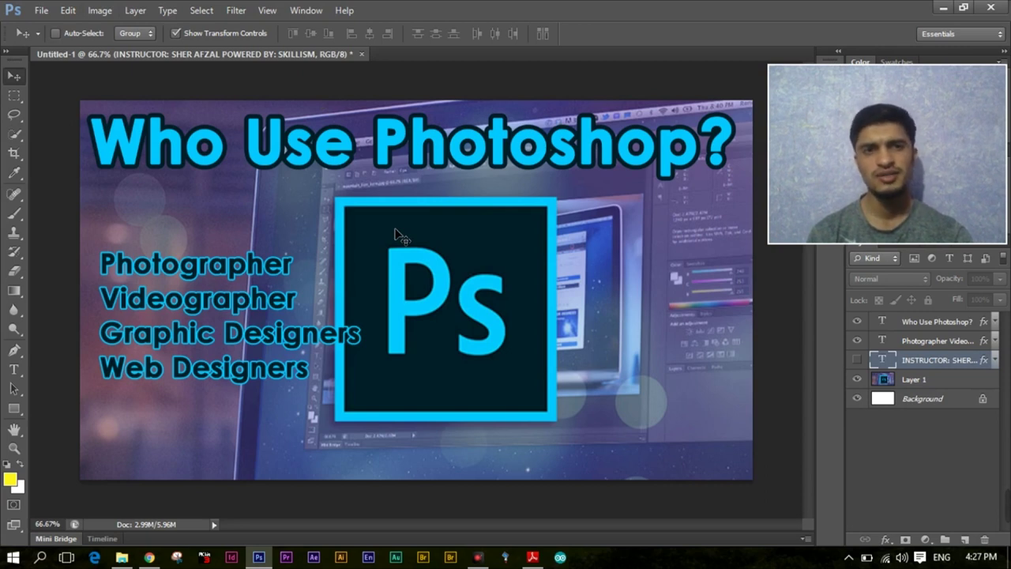
Close Untitled-1 without saving, keep Essentials workspace, and toggle the toolbar between one and two columns
click(362, 54)
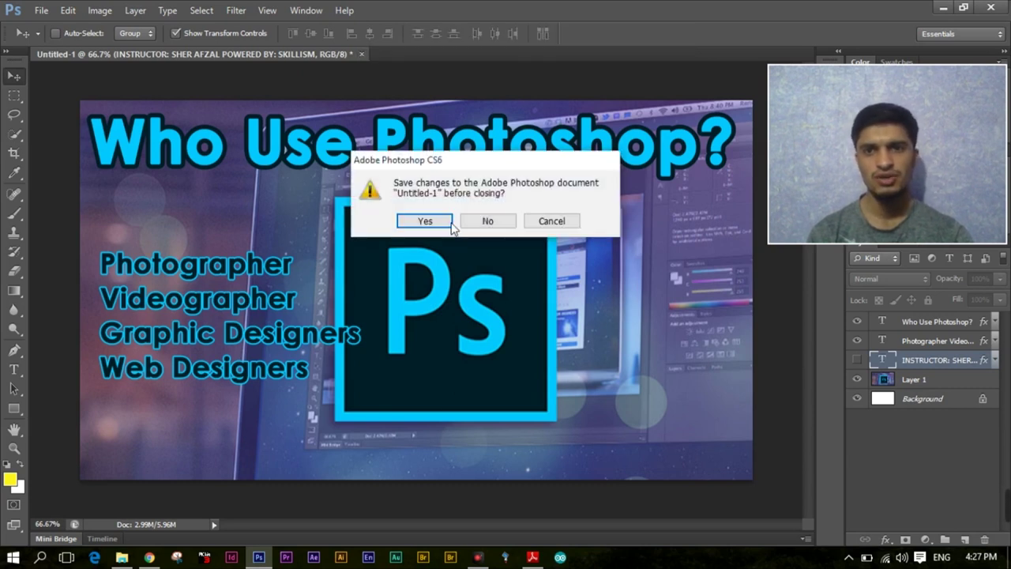
click(484, 224)
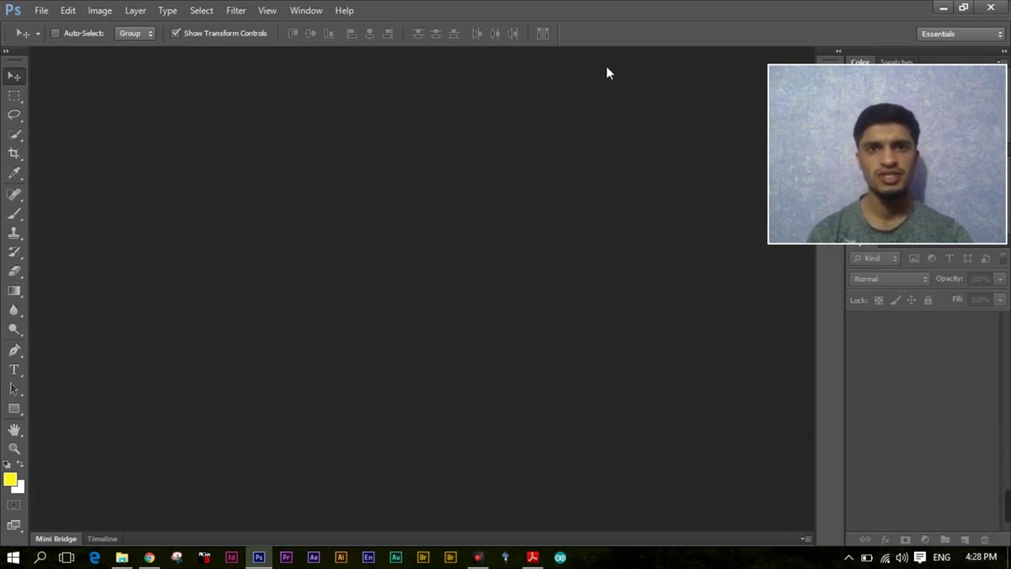
click(999, 35)
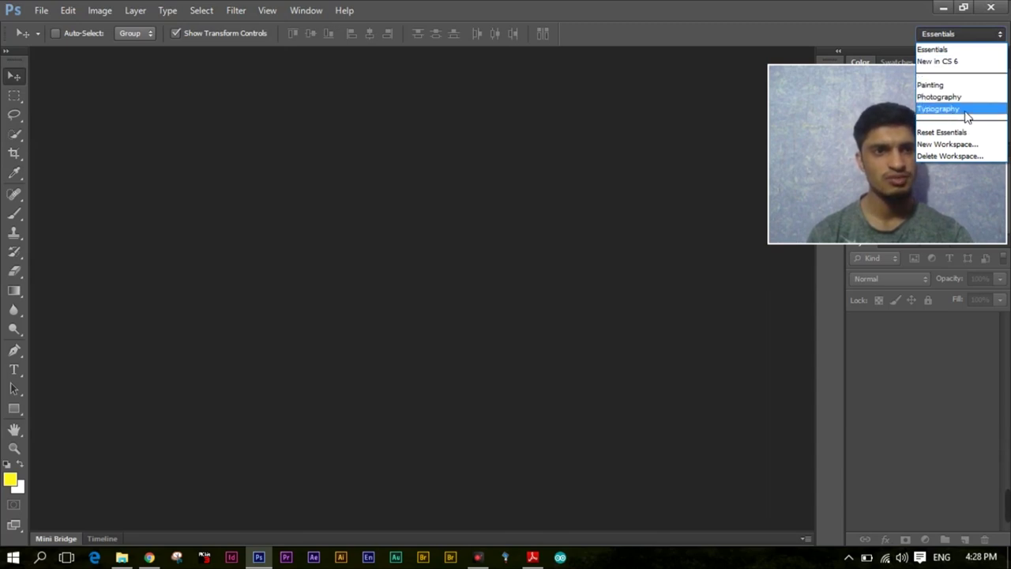
click(945, 50)
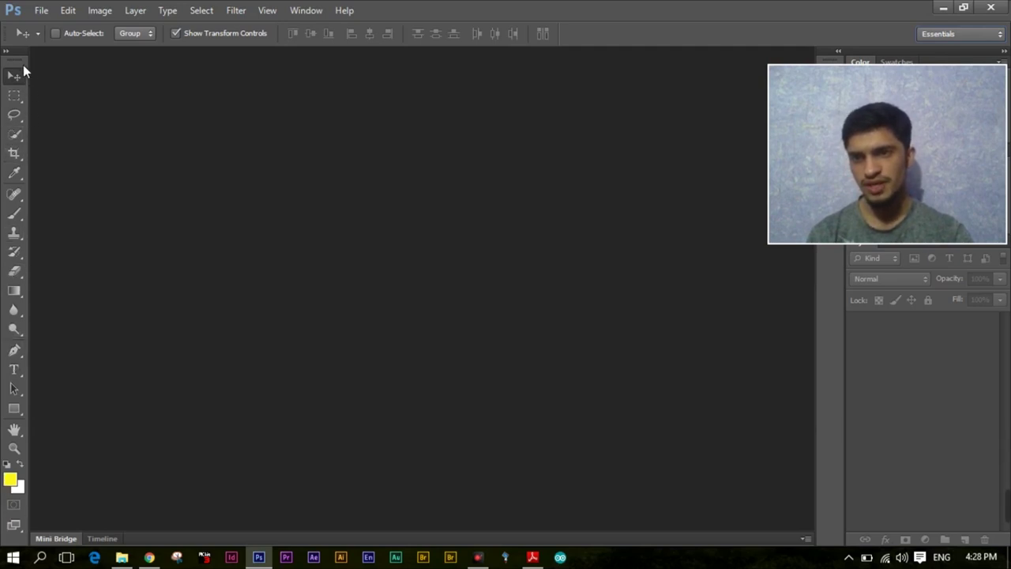
click(8, 52)
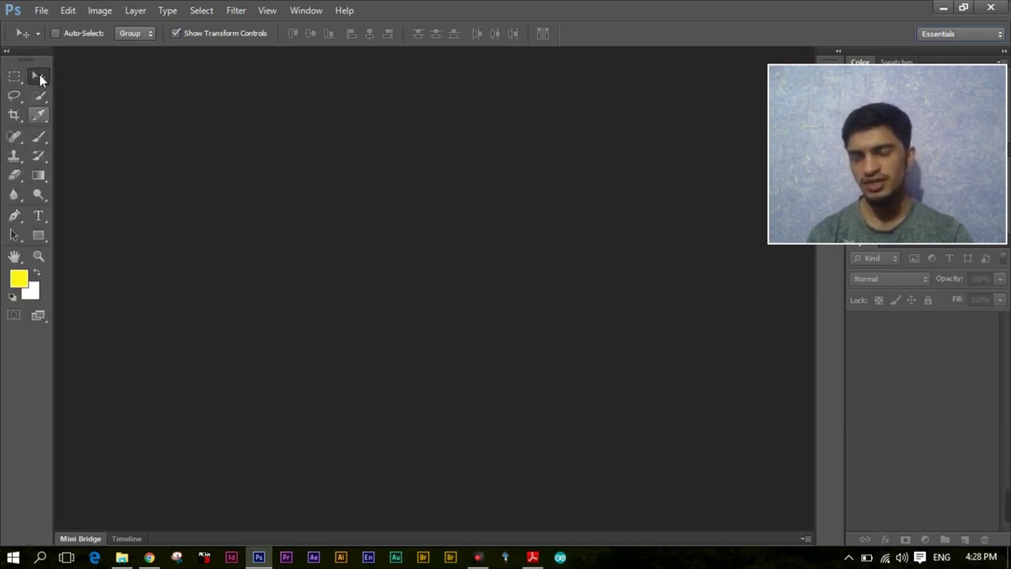
click(6, 51)
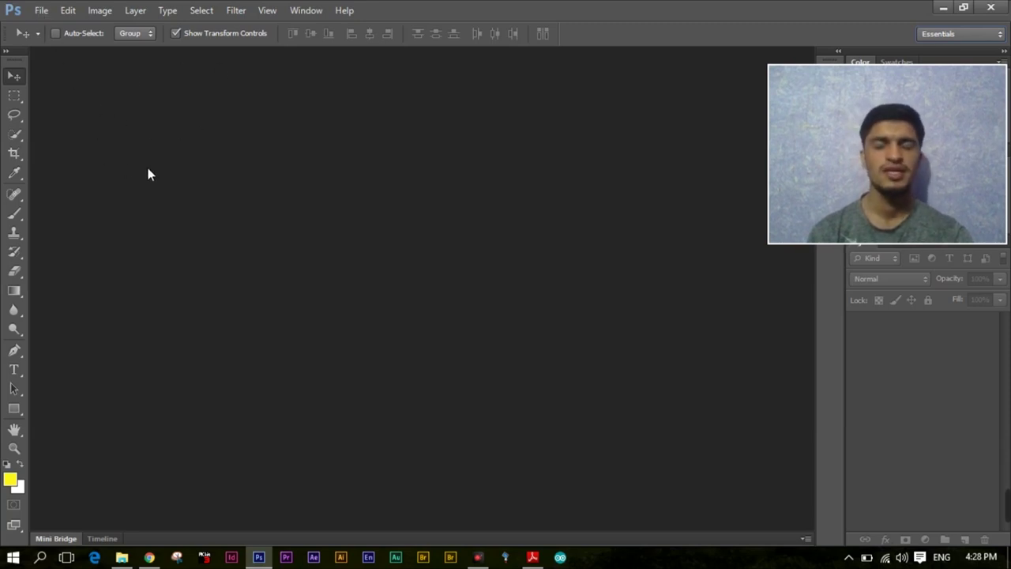
Start a new document from File > New, keeping the Clipboard preset, and name it 'abc'
click(37, 15)
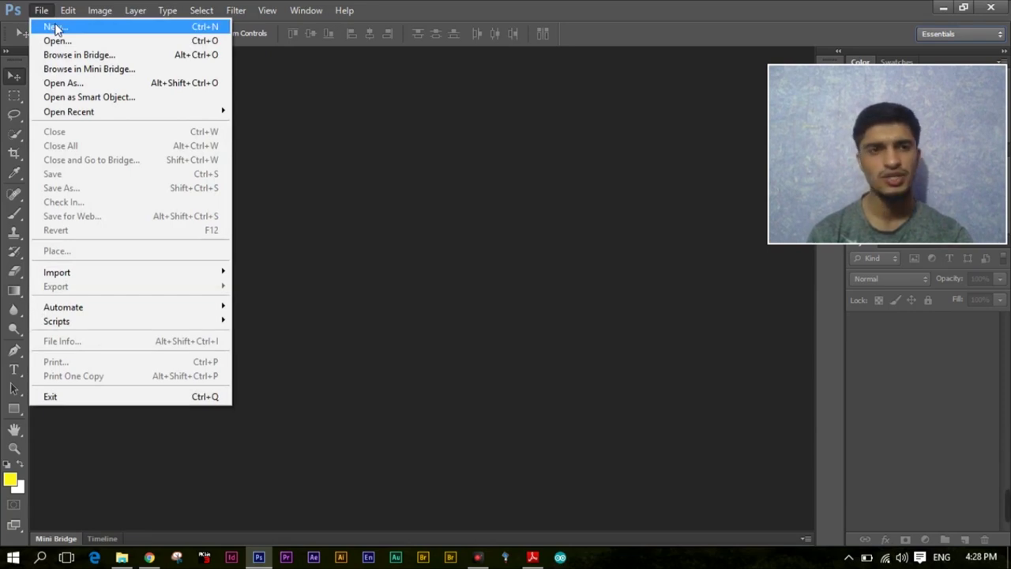
click(54, 27)
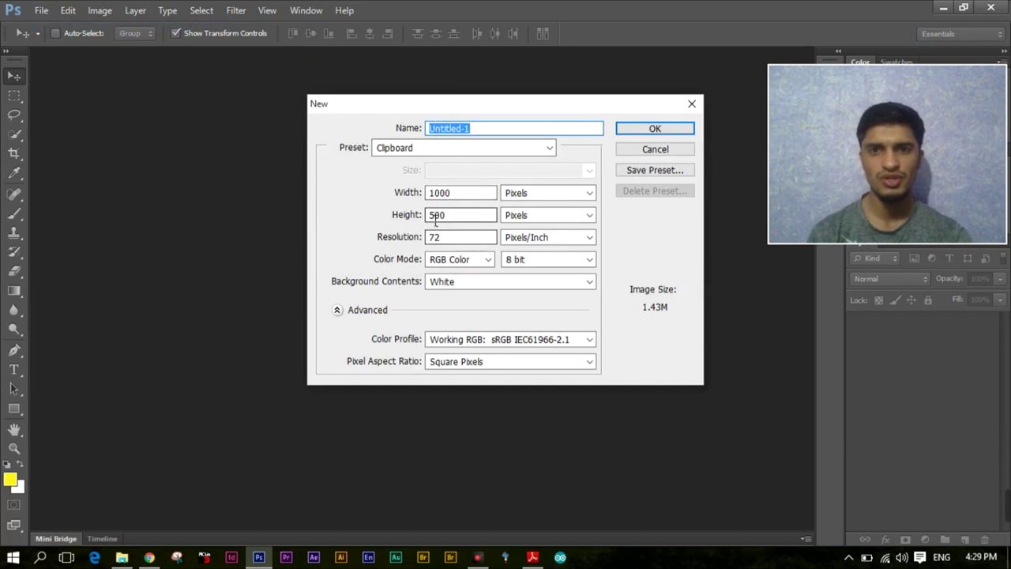
click(550, 149)
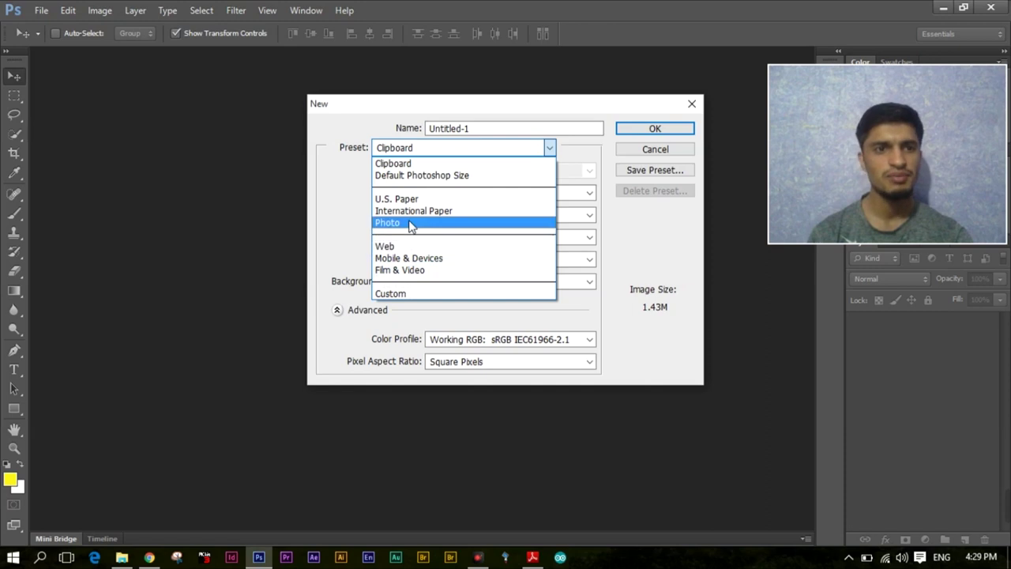
click(553, 148)
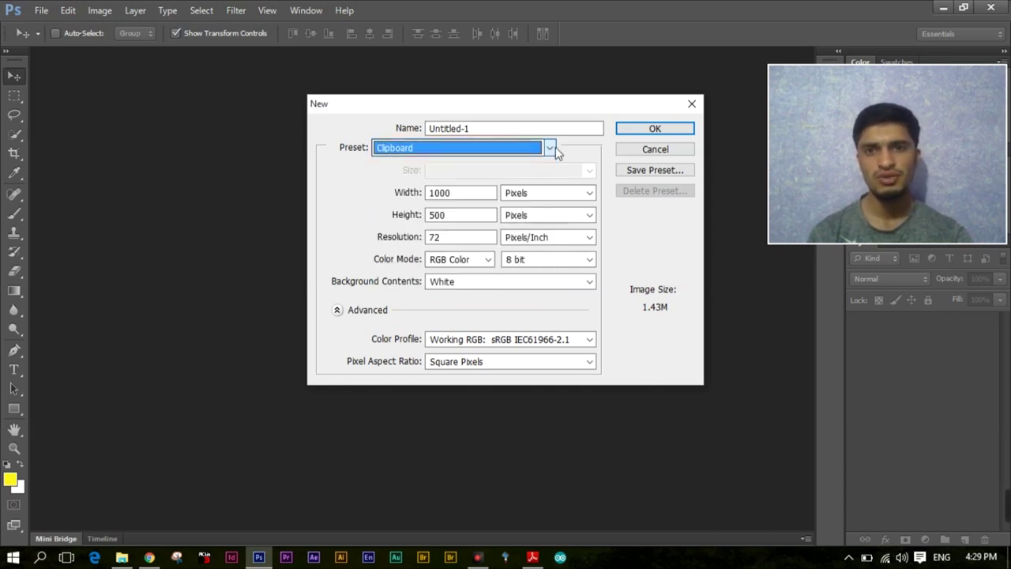
click(537, 131)
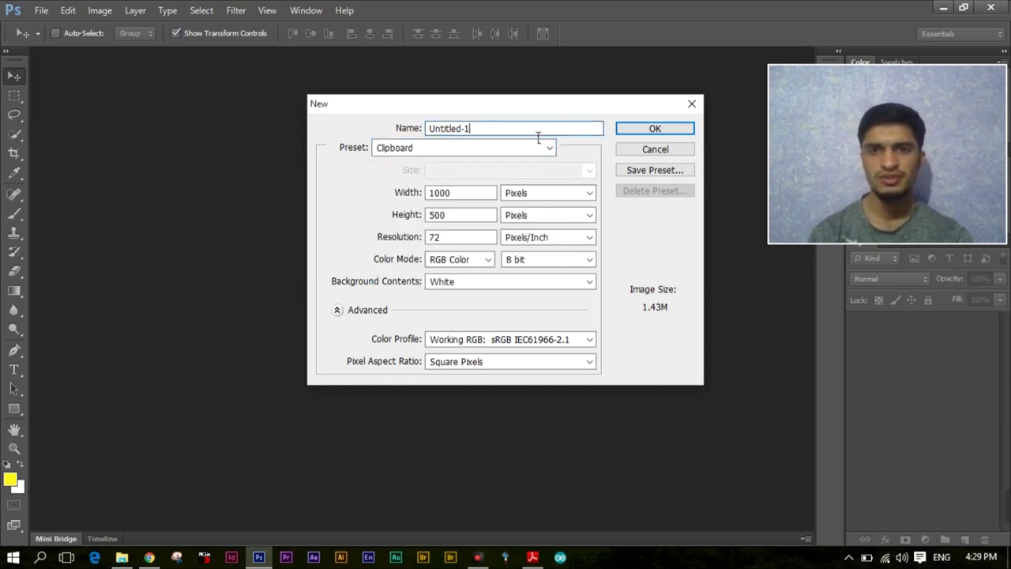
key(BackSpace)
key(BackSpace)
key(BackSpace)
text(abc)
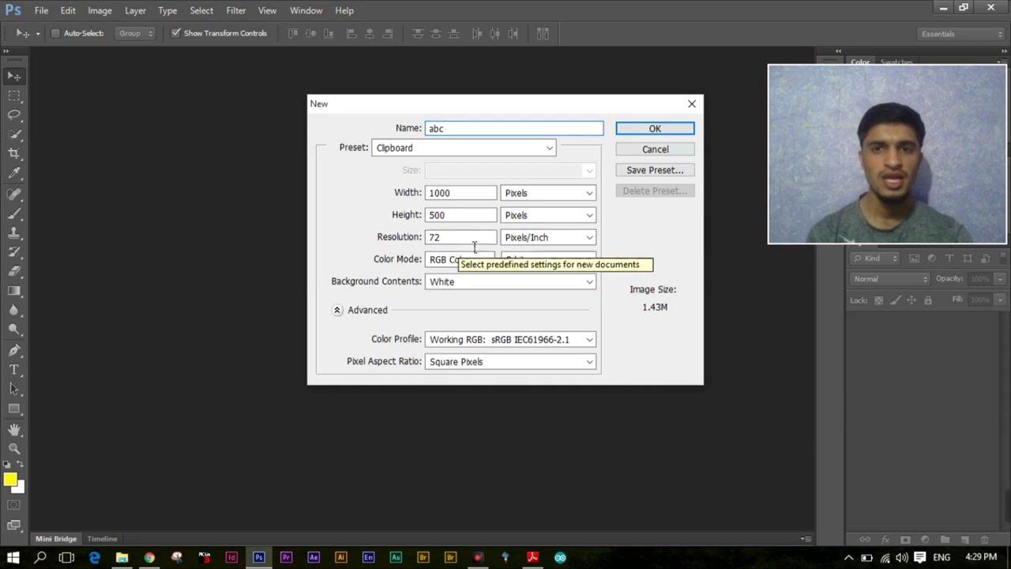
Keep resolution 72, RGB Color 8 bit and a White background, then create the document
drag(450, 237, 427, 239)
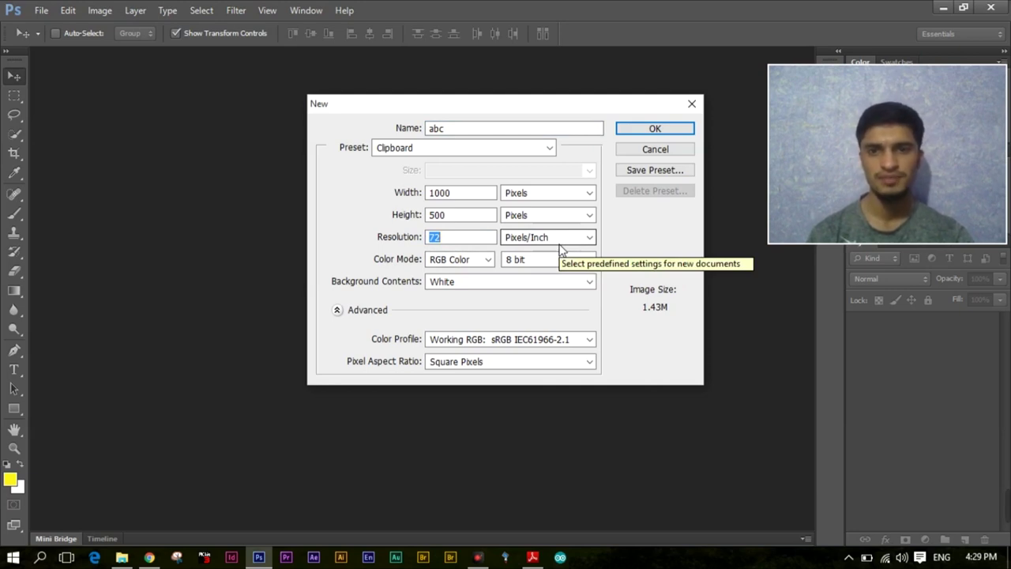
click(485, 261)
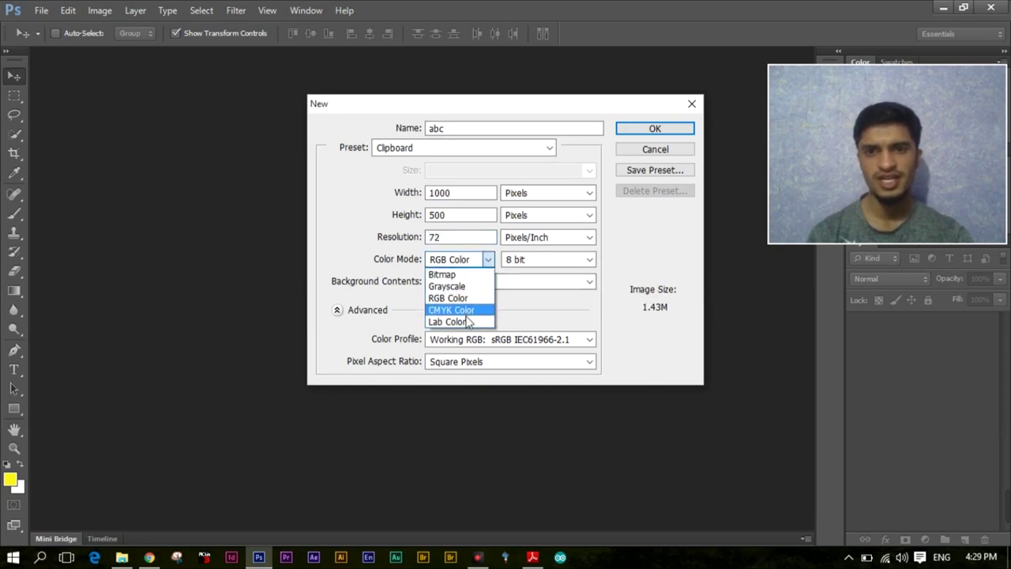
click(488, 262)
click(590, 260)
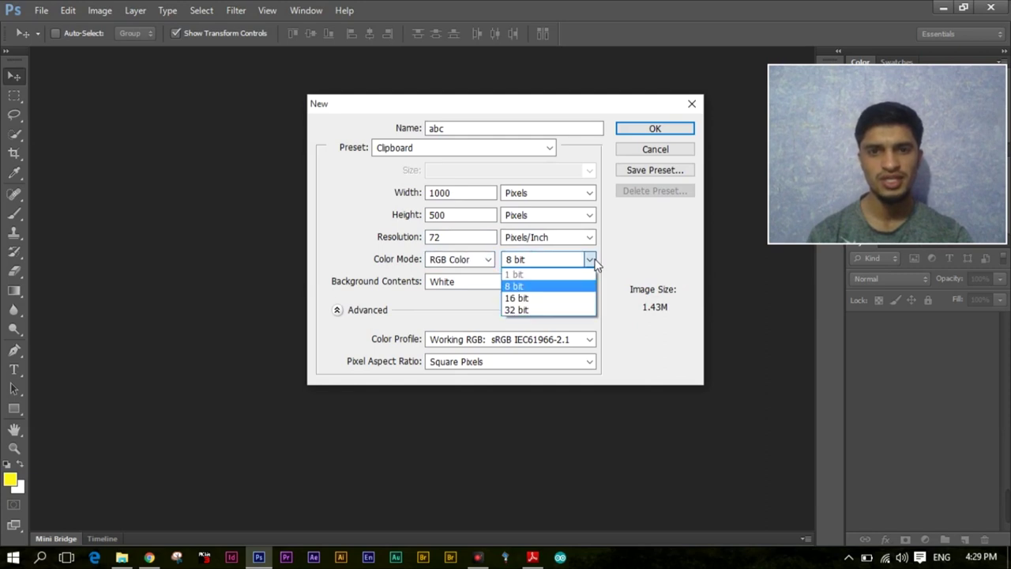
click(590, 281)
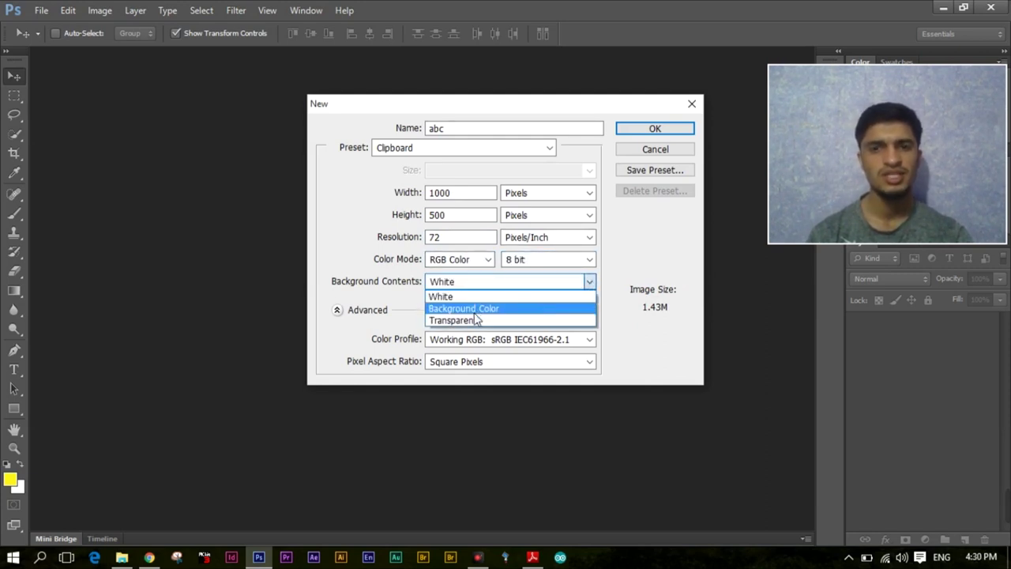
click(589, 283)
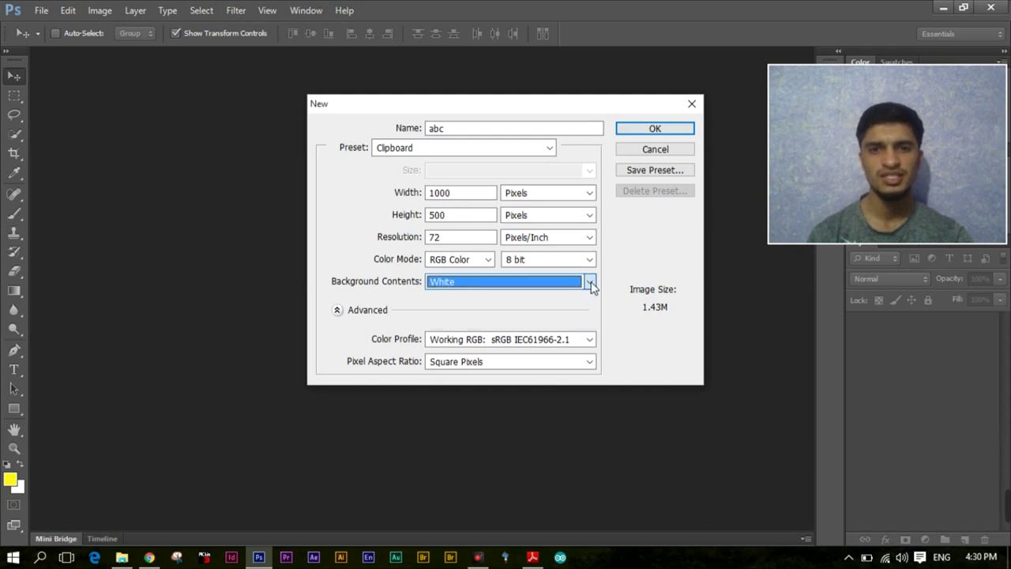
click(338, 310)
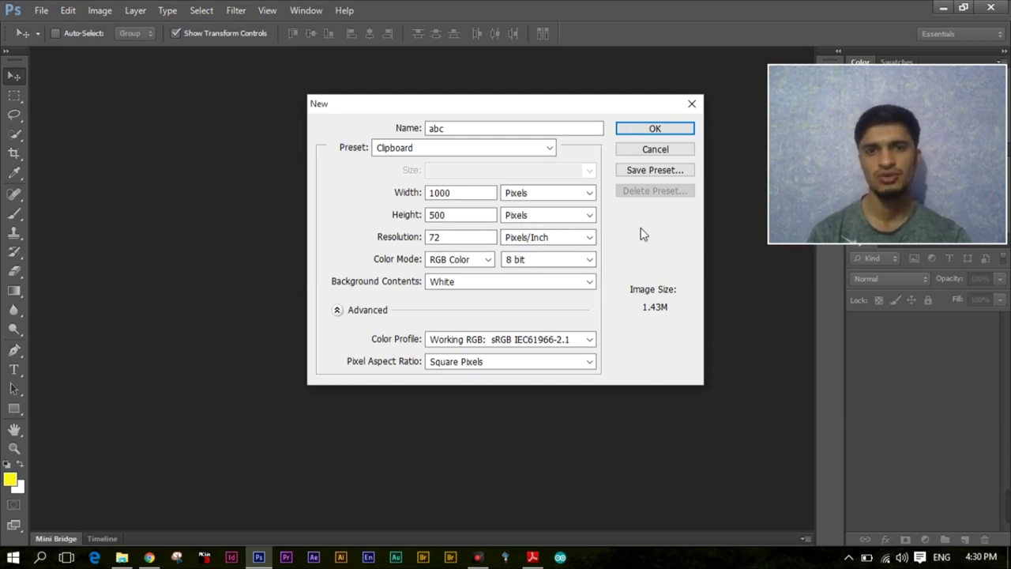
click(652, 129)
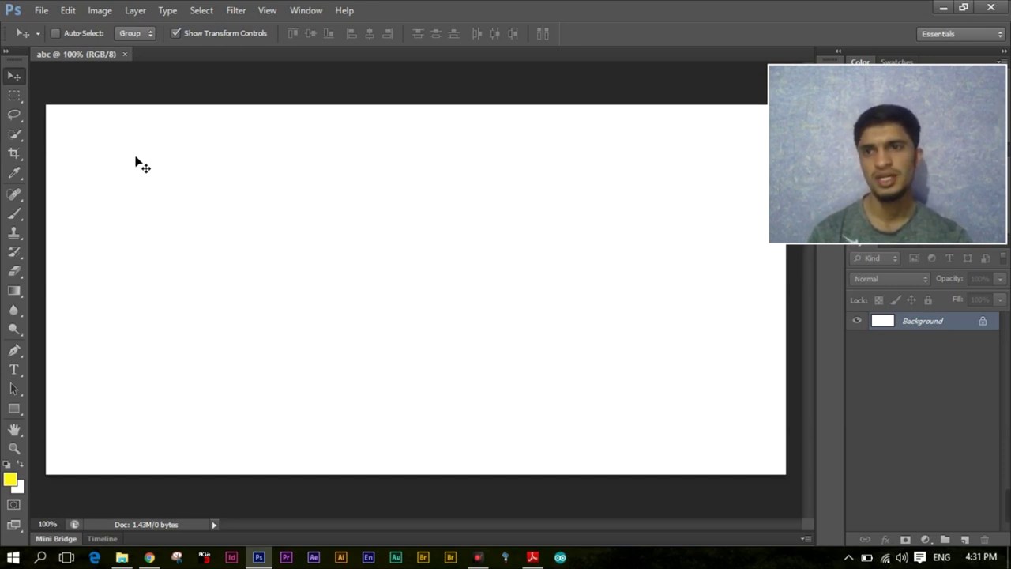
Close the abc document
click(125, 53)
Open 'importance of Graphic Designing.jpg' from the Desktop via File > Open
click(41, 10)
click(60, 40)
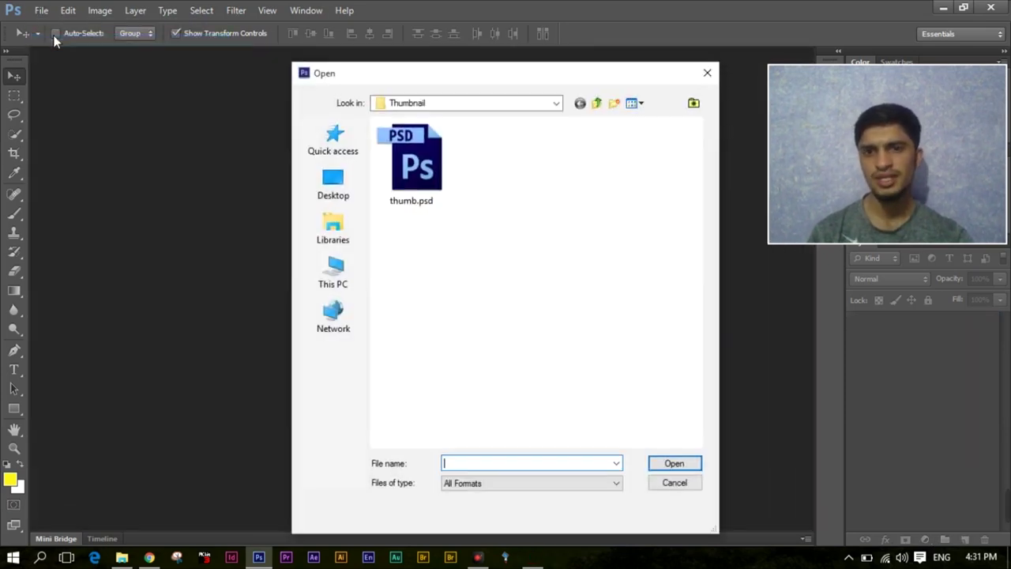
click(333, 186)
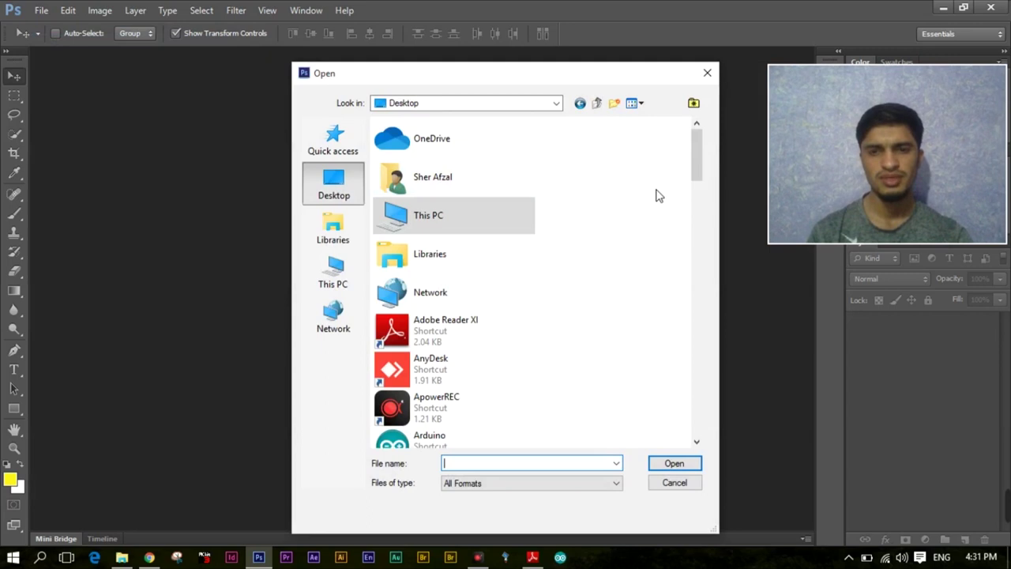
drag(695, 158, 702, 289)
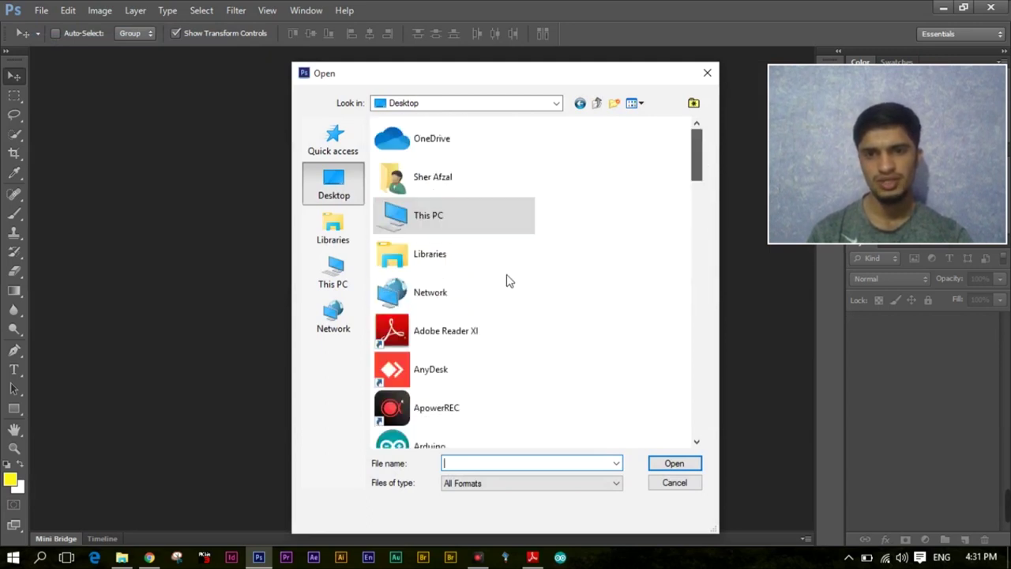
scroll(671, 308, down, 3)
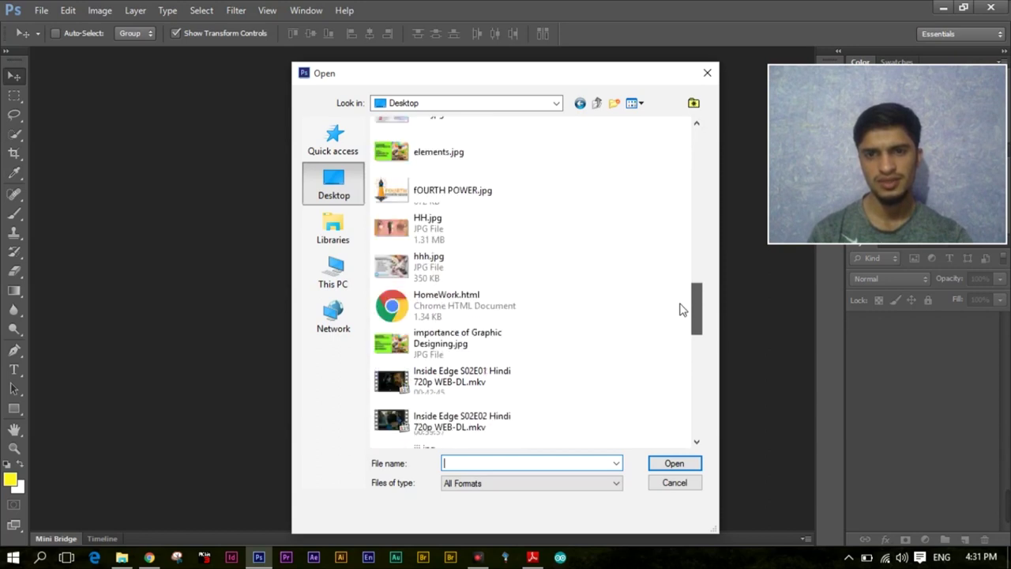
double_click(449, 353)
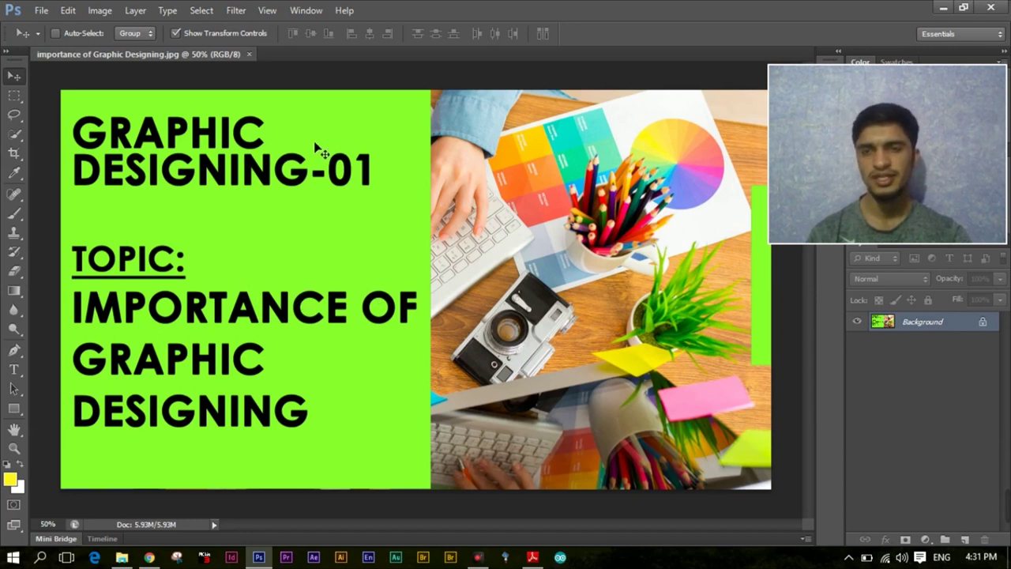
Close the graphic-design JPG and launch Adobe Bridge via File > Browse in Bridge
click(249, 54)
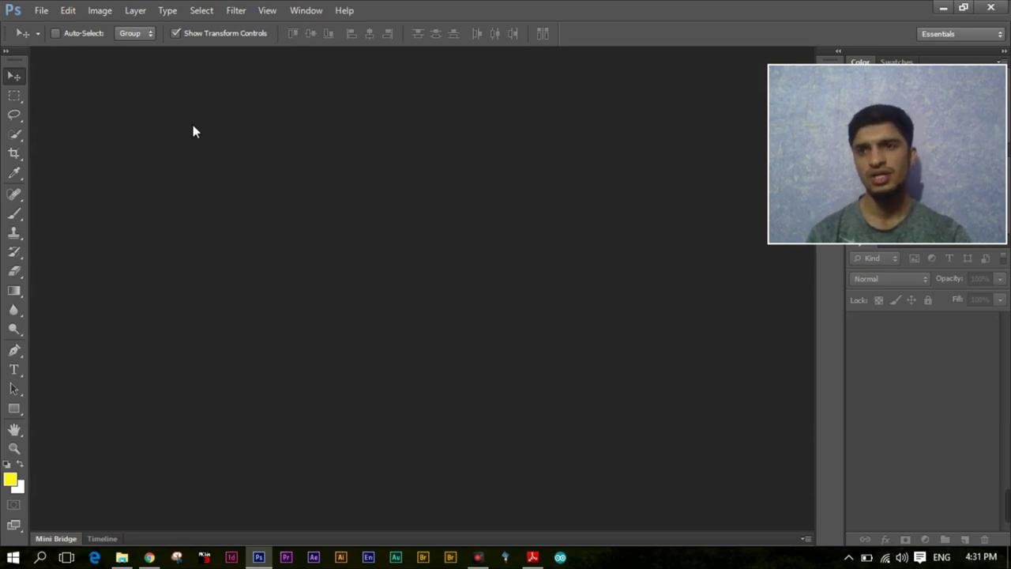
click(41, 10)
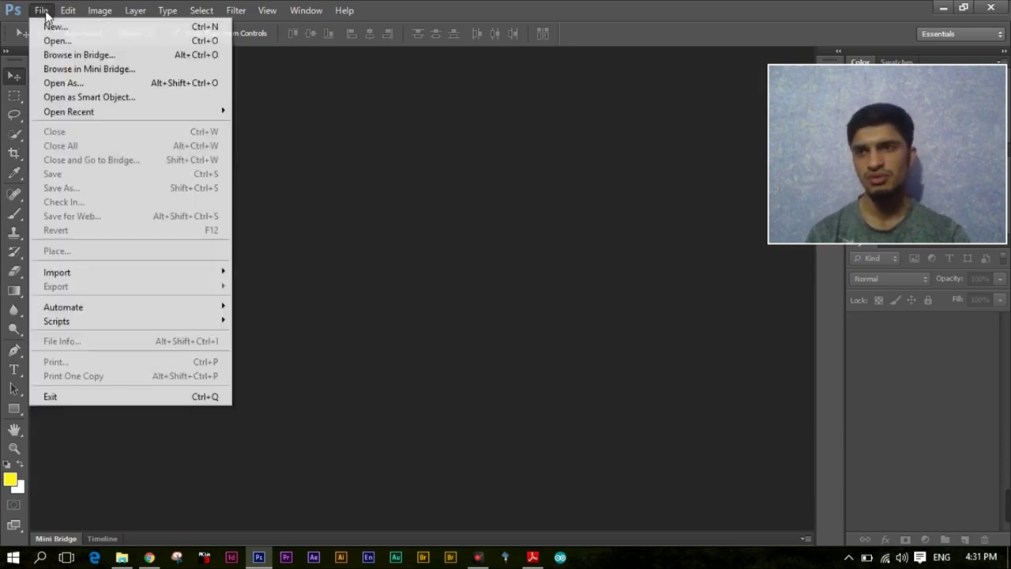
click(73, 57)
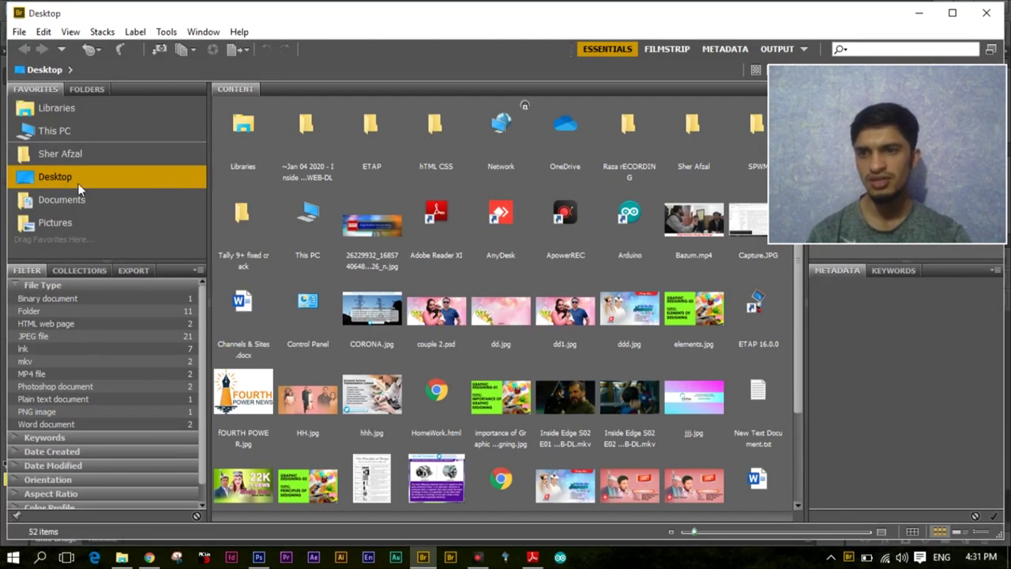
Browse the Data 2 (E:) and Data 1 (D:) drives under This PC twice, then close Bridge
click(59, 131)
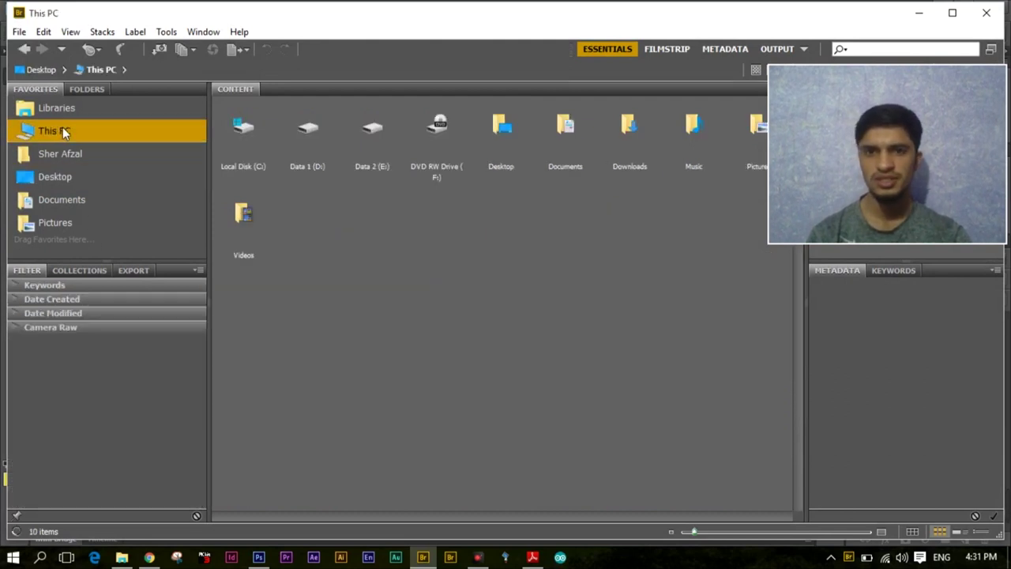
double_click(378, 144)
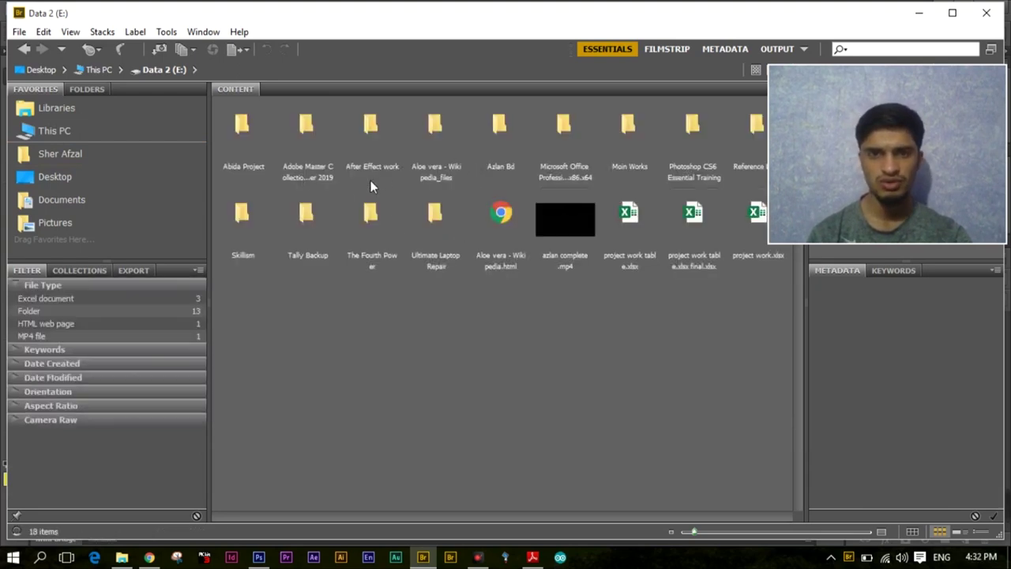
click(60, 131)
double_click(305, 142)
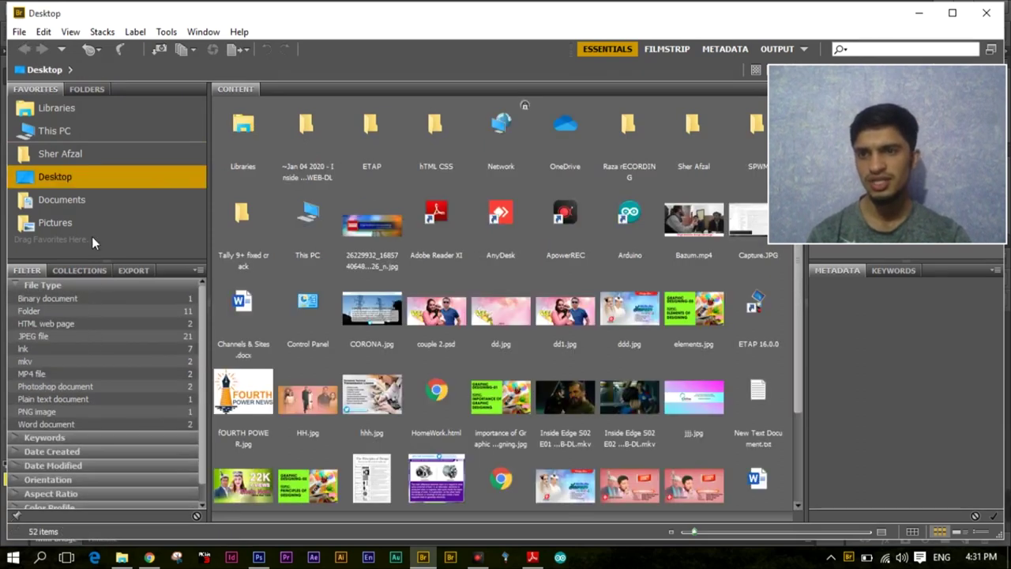
click(60, 131)
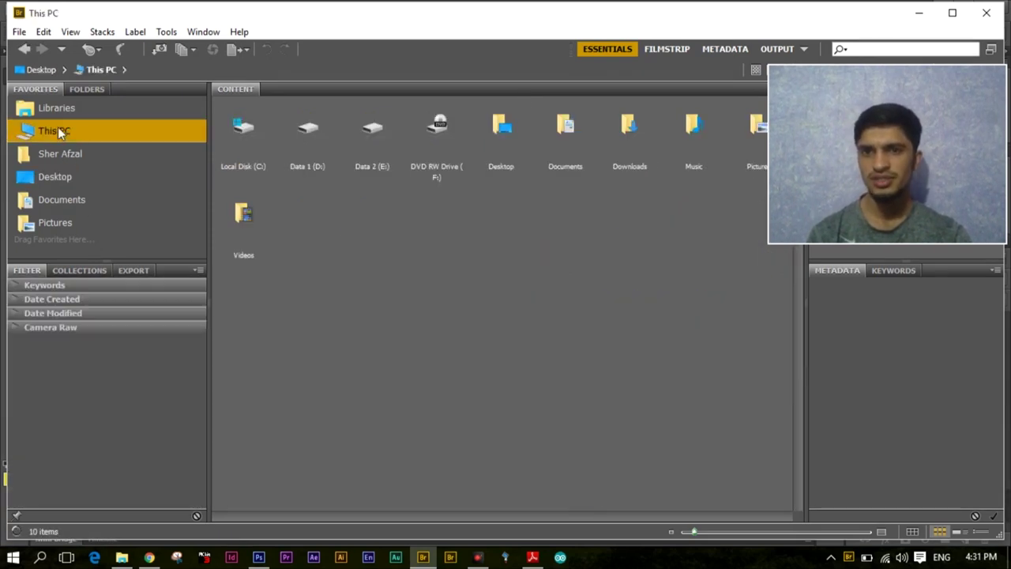
double_click(376, 144)
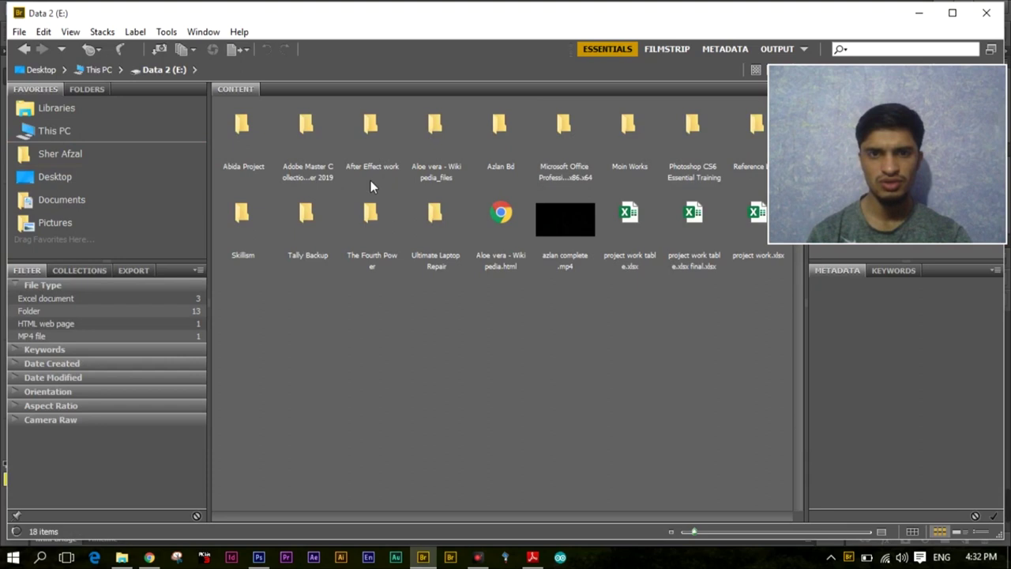
click(52, 130)
double_click(307, 142)
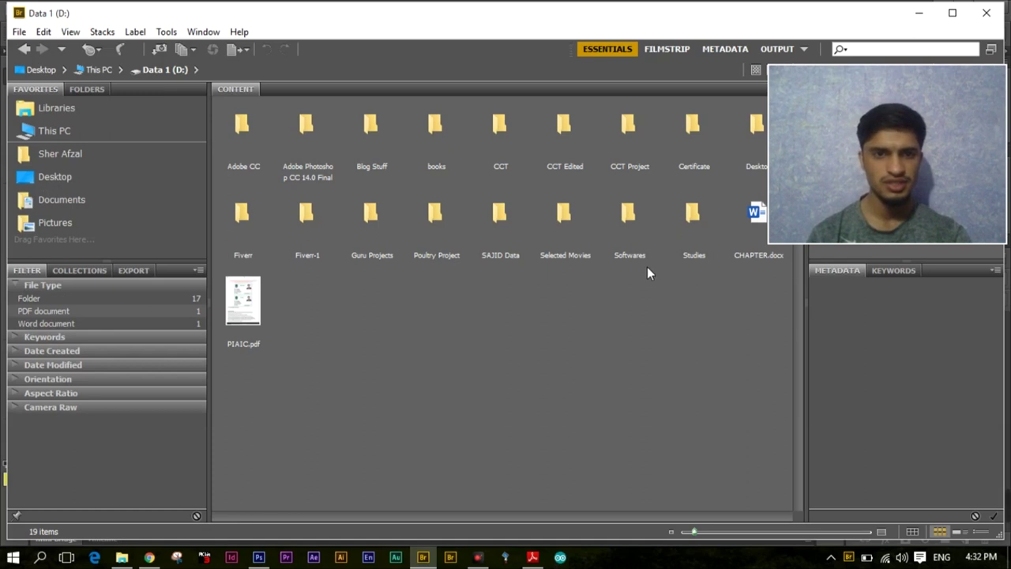
click(988, 15)
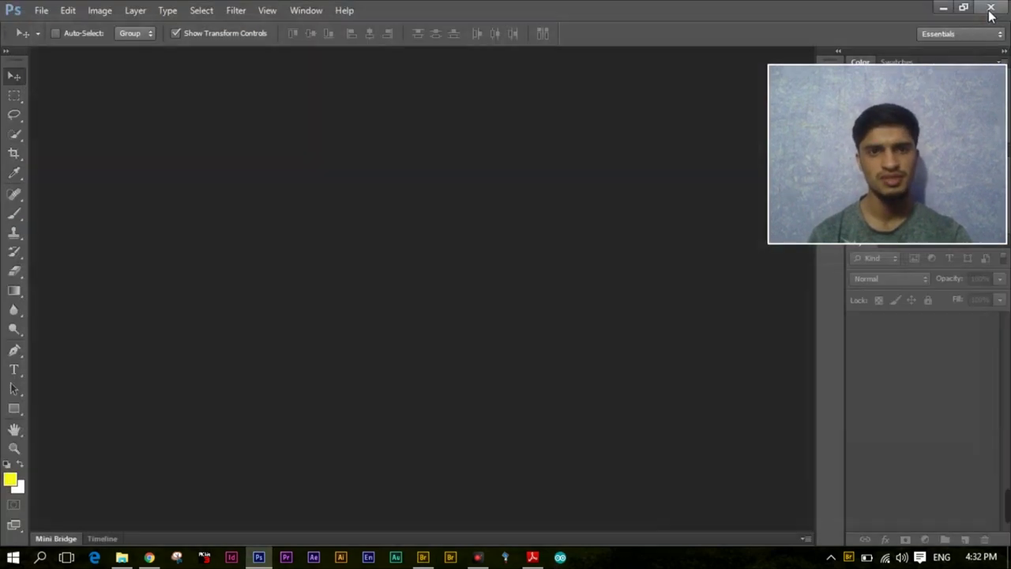